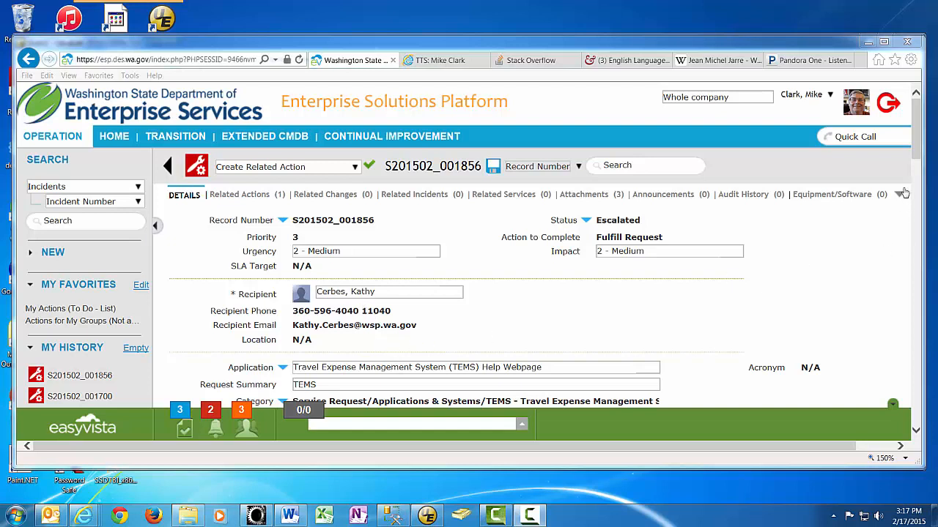
# - Read the EasyVista TEMS contact-removal request, then switch to the Accounting Applications Utility Tool
pyautogui.moveTo(916, 159); pyautogui.dragTo(920, 202)
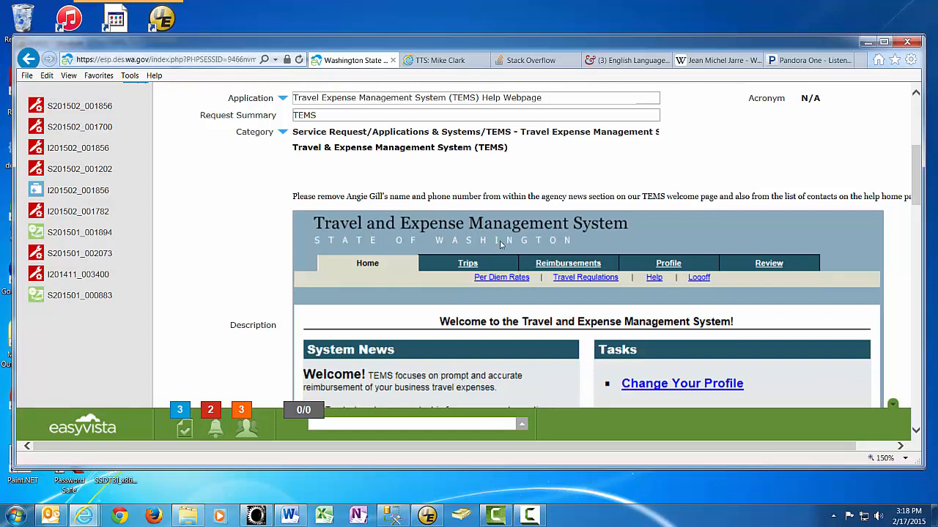
pyautogui.click(256, 517)
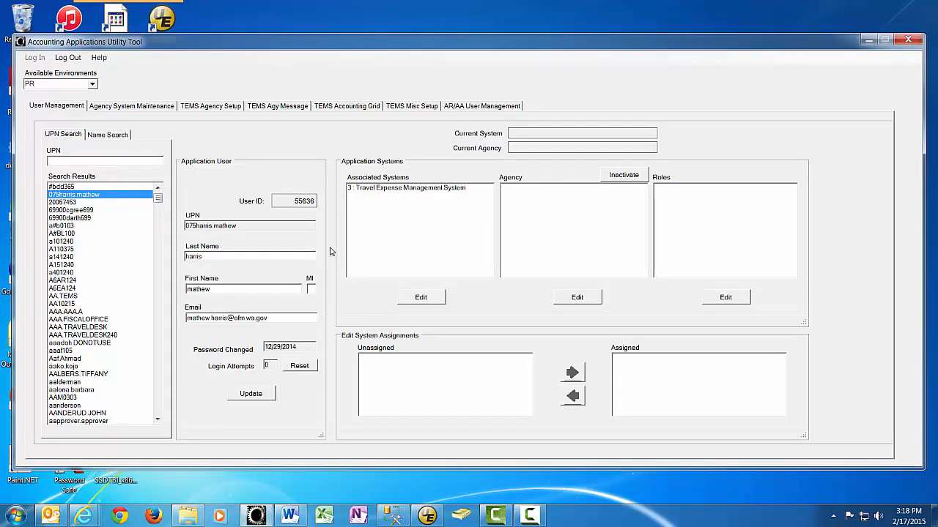
# - Switch to UltraEdit, where an update notice is showing over an empty document
pyautogui.click(429, 515)
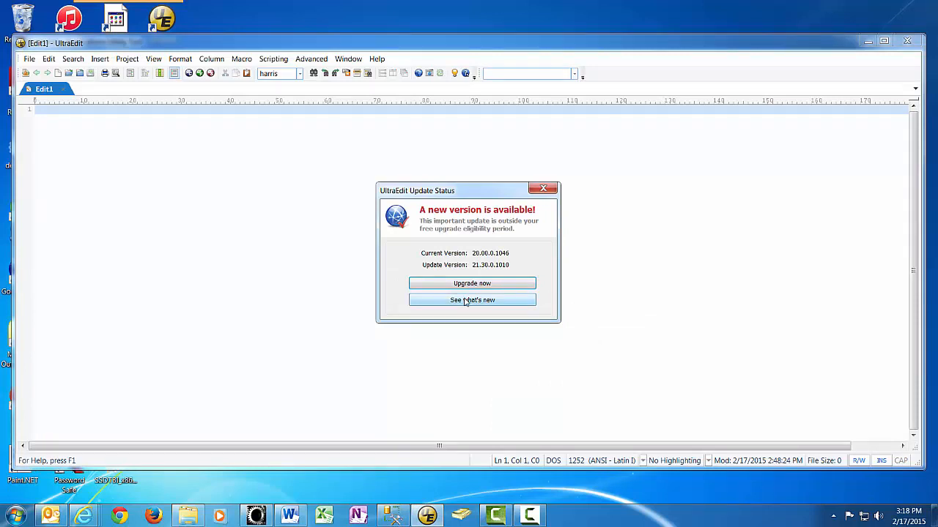
# - Close the UltraEdit Update Status notice, leaving the empty Edit1 document
pyautogui.click(542, 188)
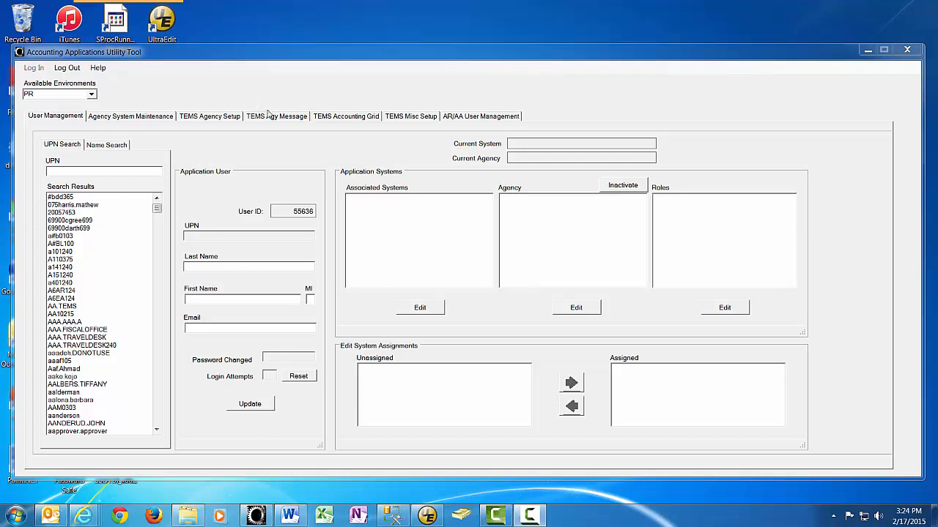
# - In TEMS Agy Message, select agency 2250 : Washington State Patrol and load its messages
pyautogui.click(268, 116)
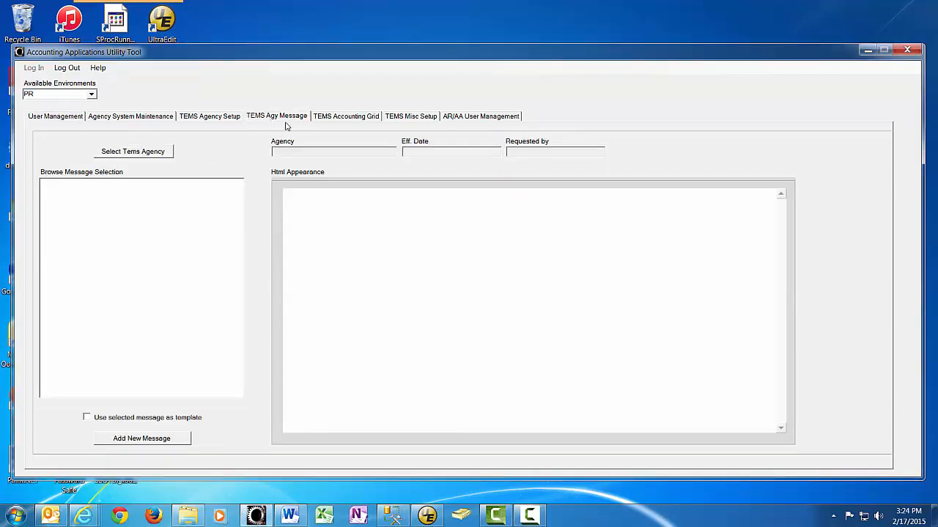
pyautogui.click(133, 151)
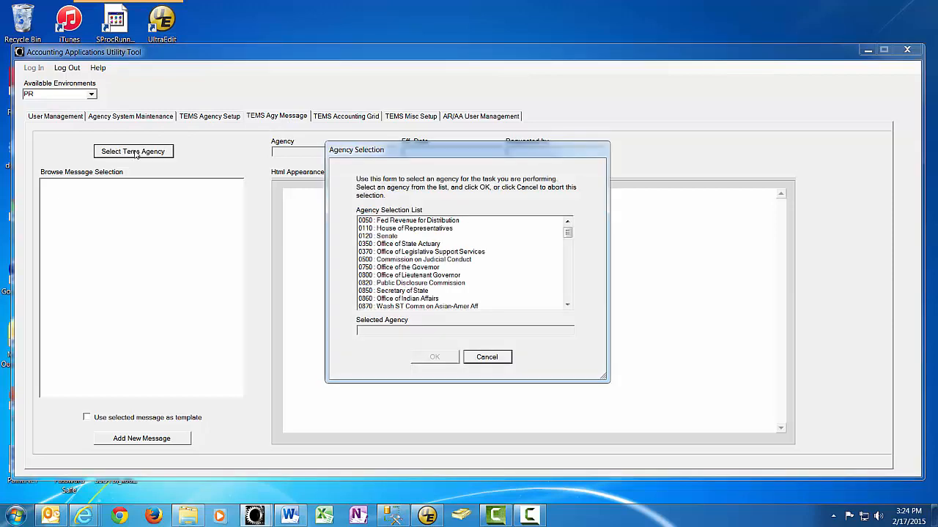
pyautogui.scroll(-1, 569, 240)
pyautogui.scroll(-15, 569, 240)
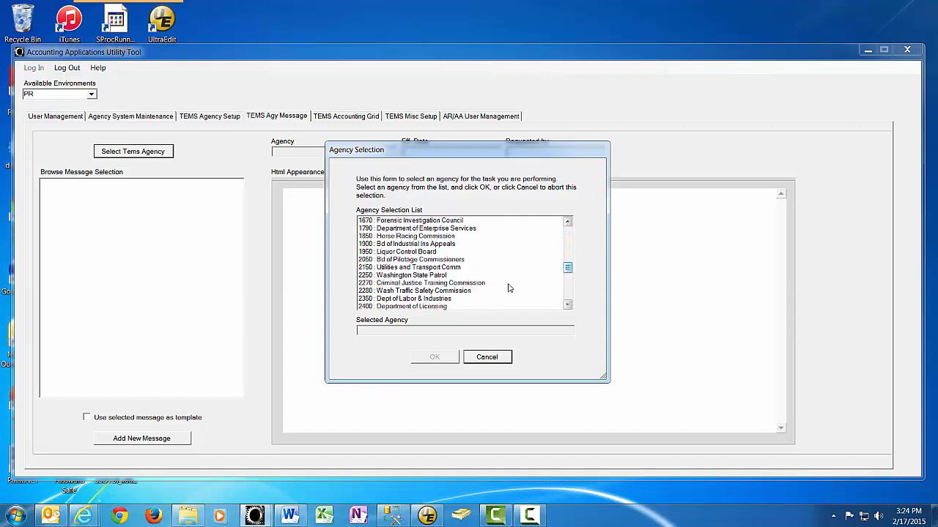
pyautogui.click(373, 276)
pyautogui.click(431, 358)
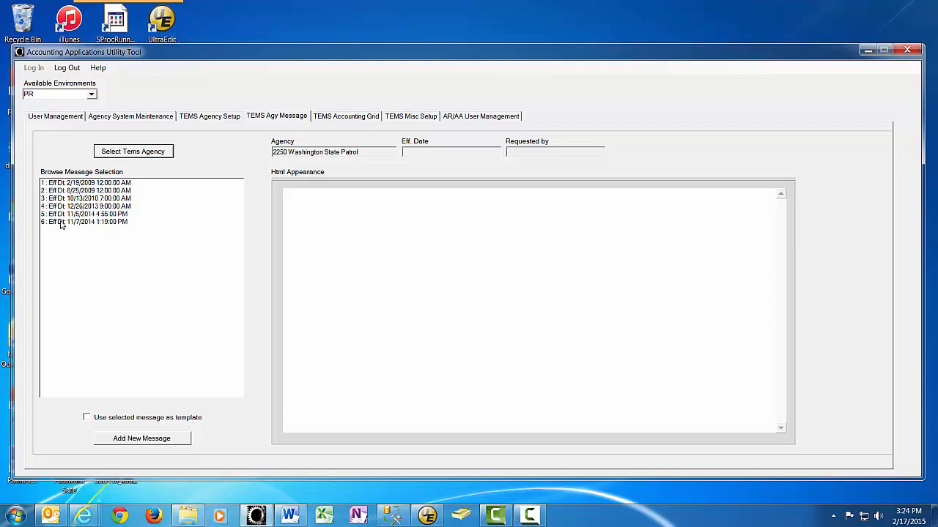
# - Add a new message using the 11/7/2014 message (no. 6) as the template
pyautogui.click(74, 223)
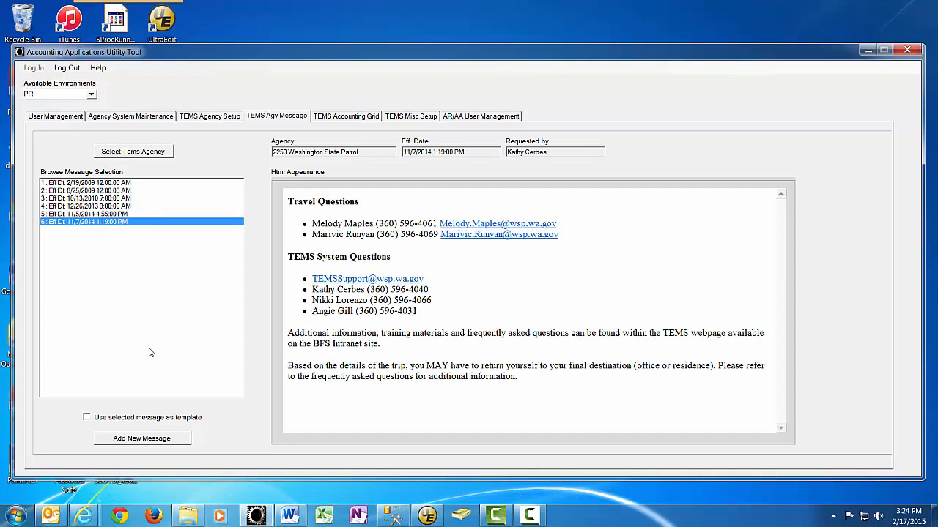
pyautogui.click(86, 418)
pyautogui.click(130, 439)
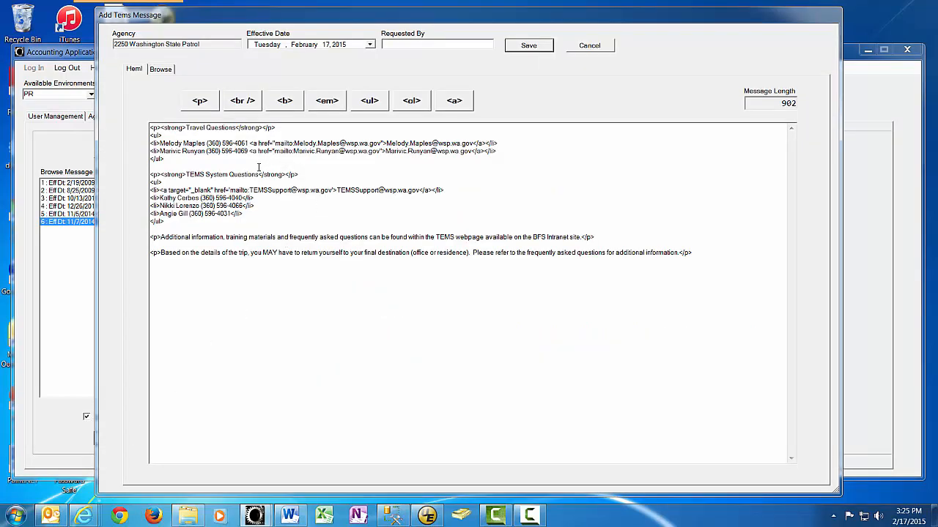
# - Delete the departing contact's <li> line and the blank line after it from the message HTML
pyautogui.click(244, 214)
pyautogui.hotkey('shift', 'Home')
pyautogui.press('Delete')
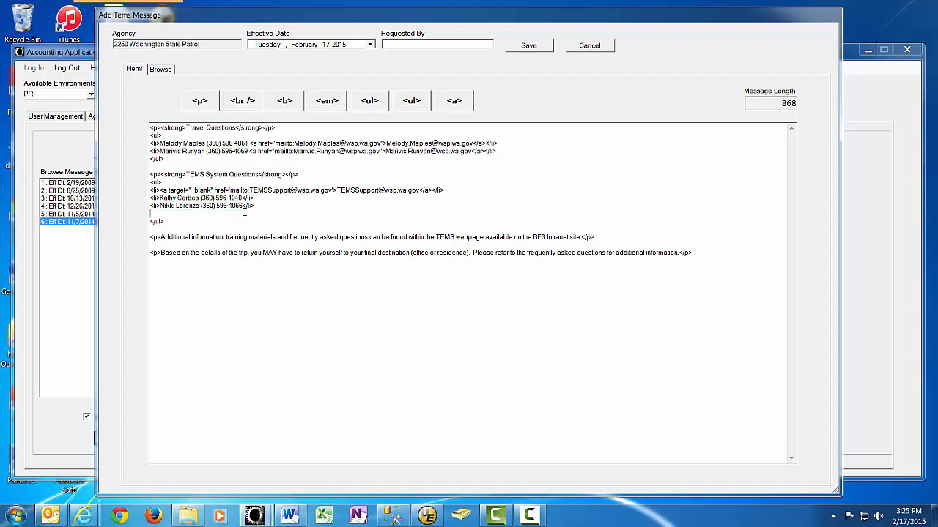
pyautogui.press('Delete')
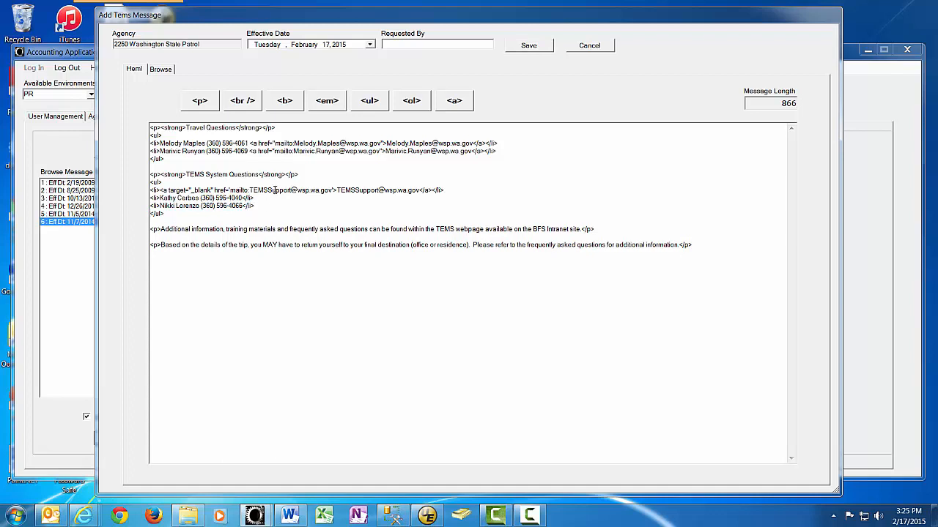
# - Enter the requester's name in Requested By, save, and select the new 2/17/2015 message
pyautogui.click(384, 45)
pyautogui.click(529, 45)
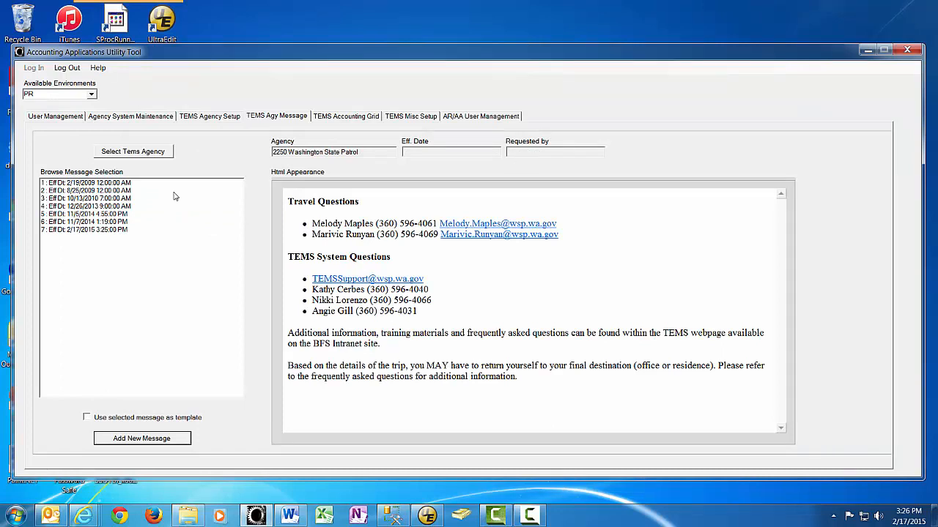
pyautogui.click(80, 232)
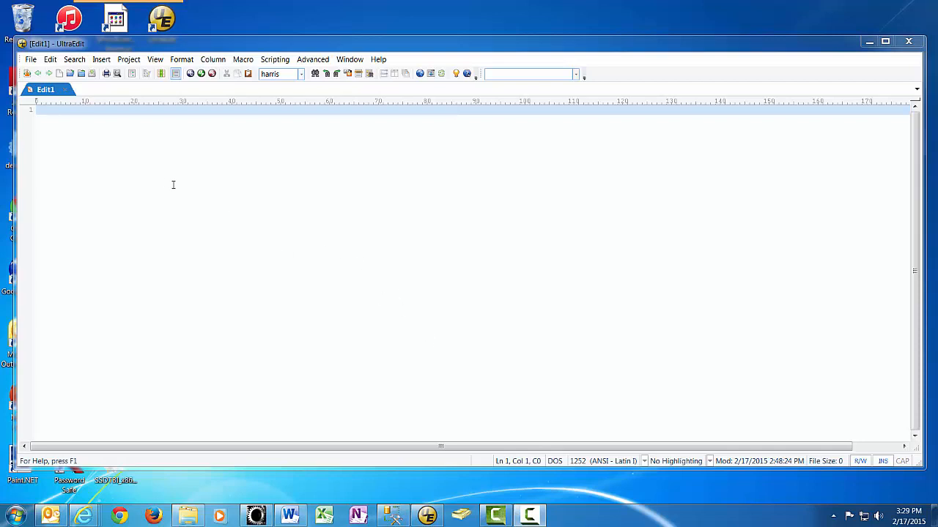
# - Open J:\Inetpub\SWFS\TemsHelp\default.htm in UltraEdit
pyautogui.click(31, 61)
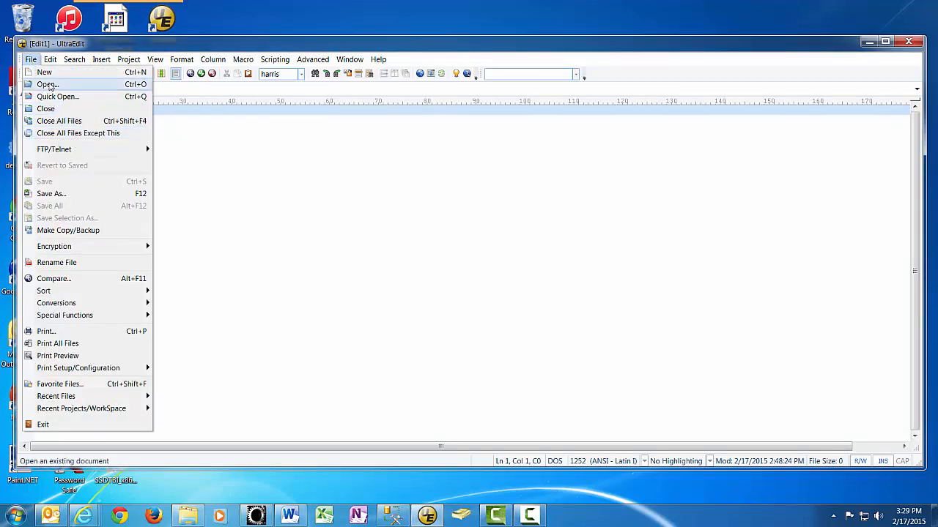
pyautogui.click(50, 84)
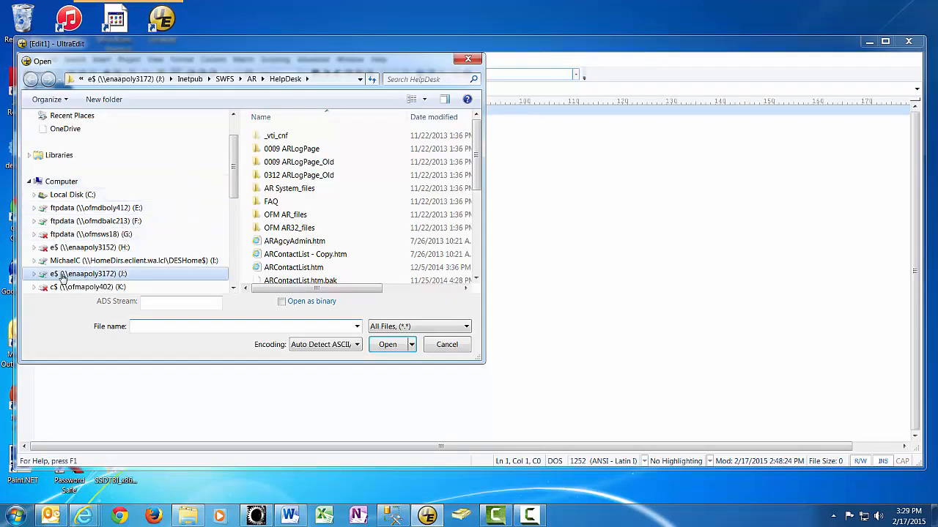
pyautogui.click(33, 274)
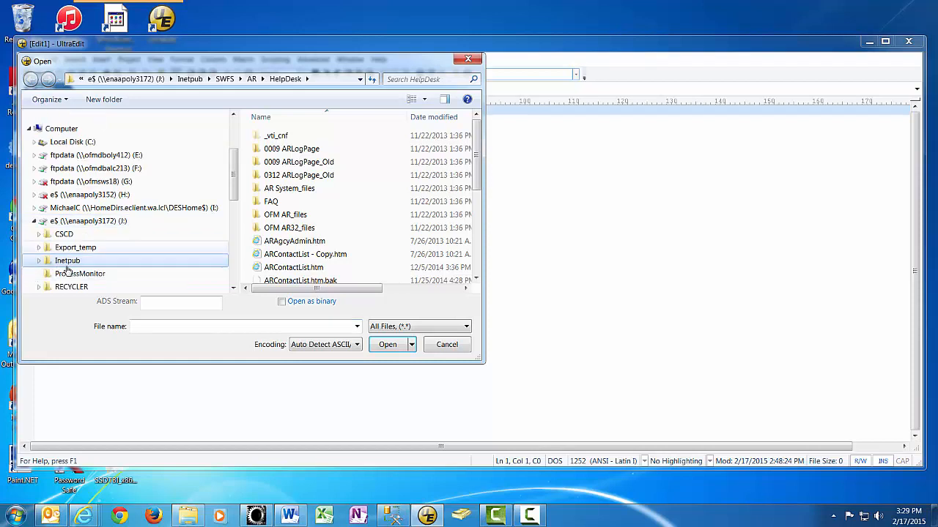
pyautogui.click(40, 262)
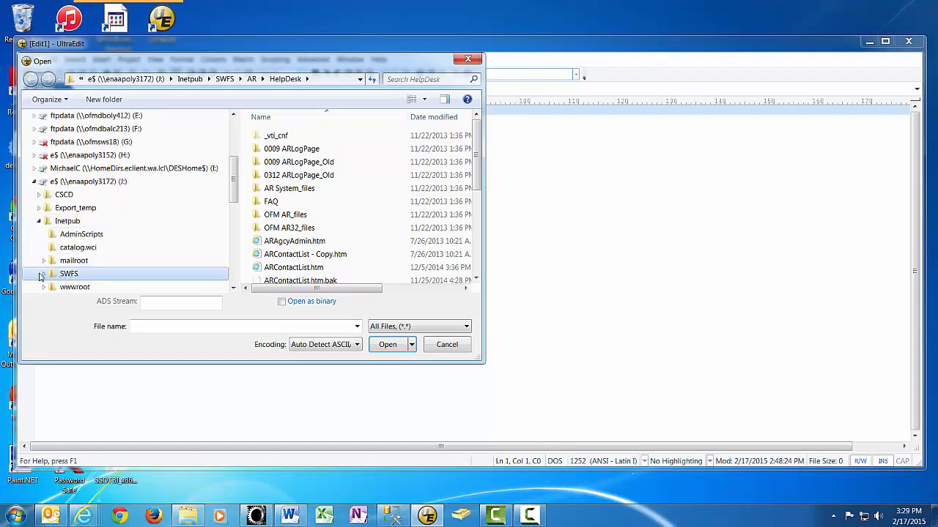
pyautogui.click(44, 274)
pyautogui.scroll(-5, 66, 269)
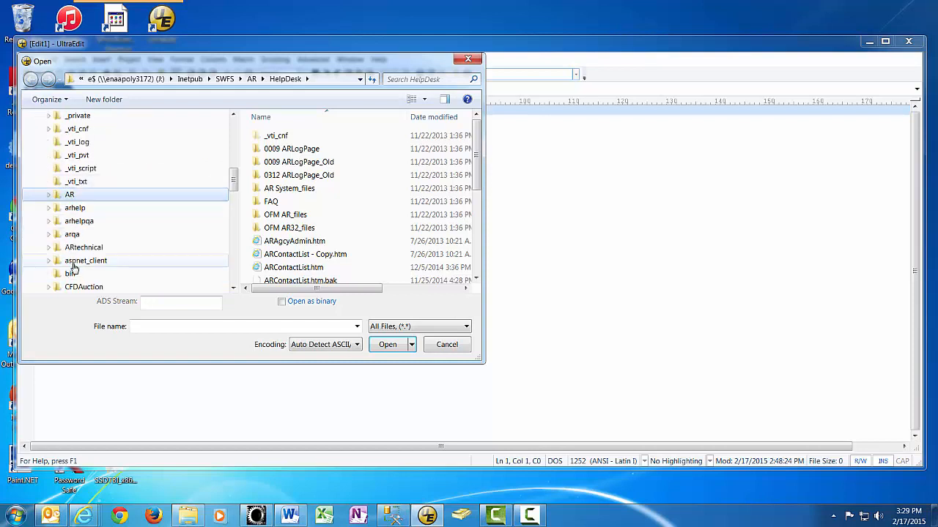
pyautogui.scroll(-2, 74, 265)
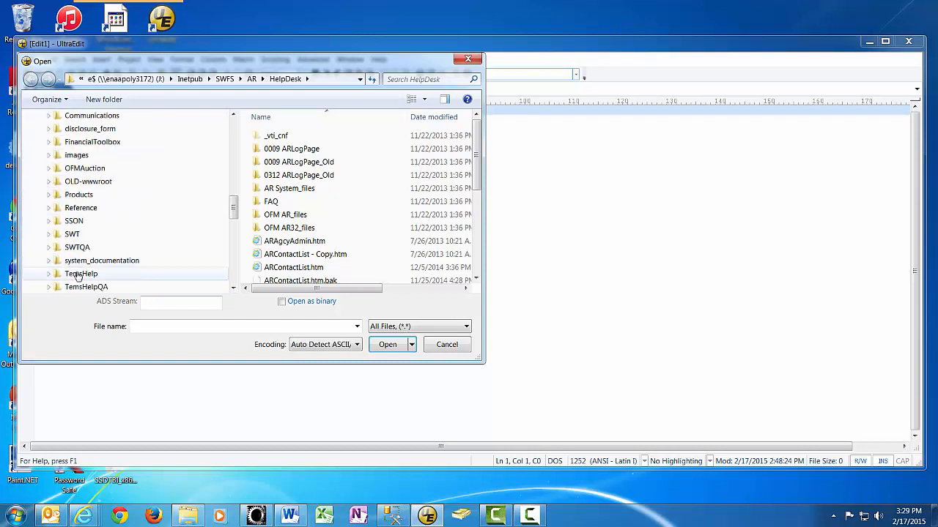
pyautogui.click(102, 274)
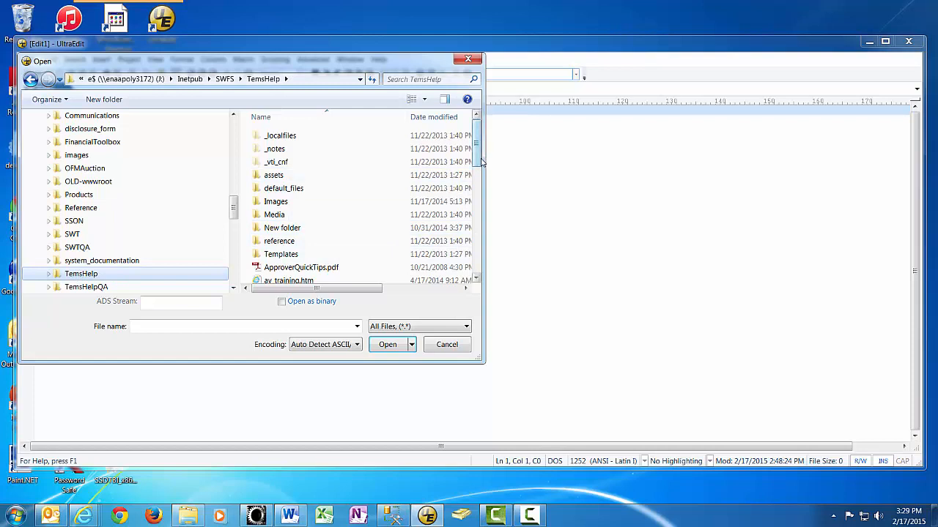
pyautogui.moveTo(477, 162); pyautogui.dragTo(476, 204)
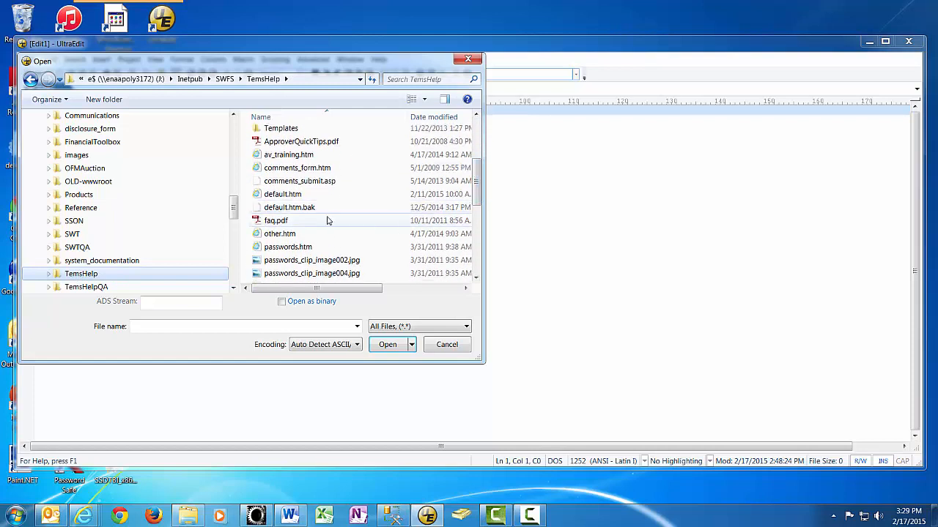
pyautogui.click(278, 195)
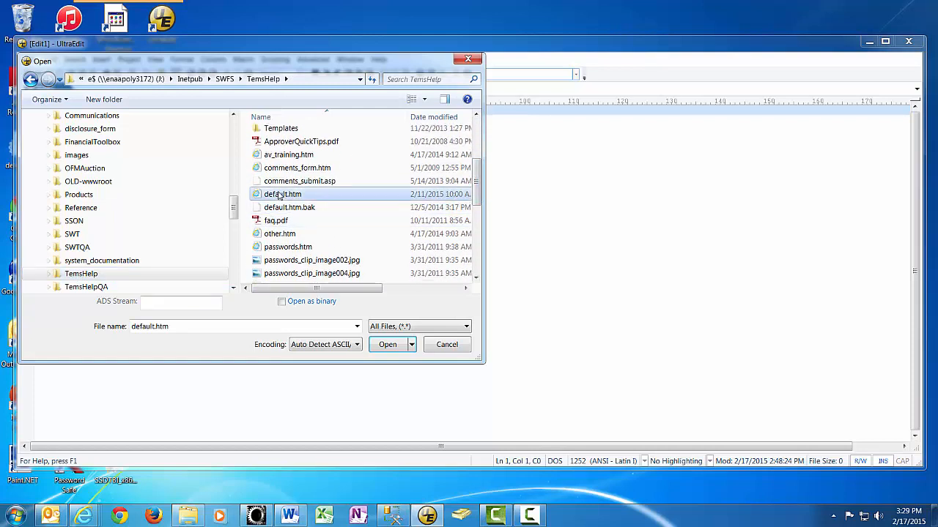
pyautogui.click(391, 344)
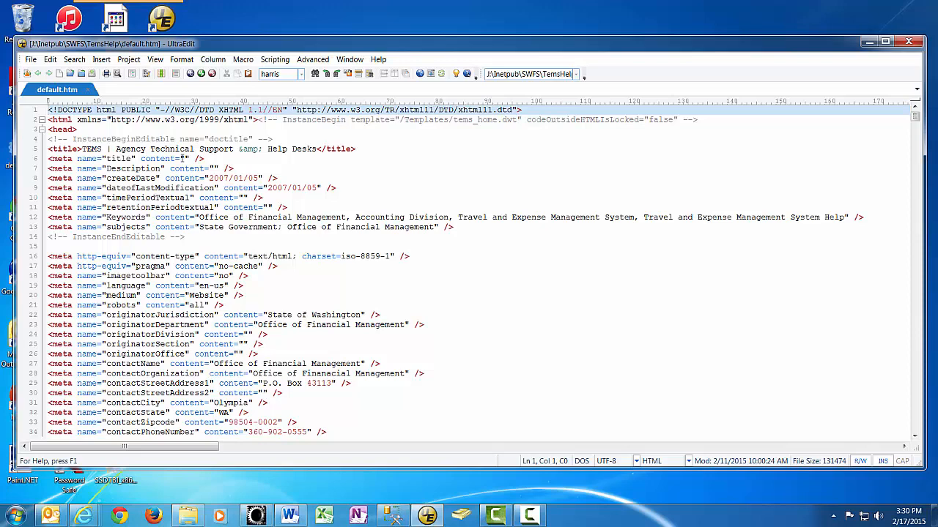
# - Find the contact by surname and delete their <tr> row (lines 1015–1019) from the table
pyautogui.hotkey('ctrl', 'f')
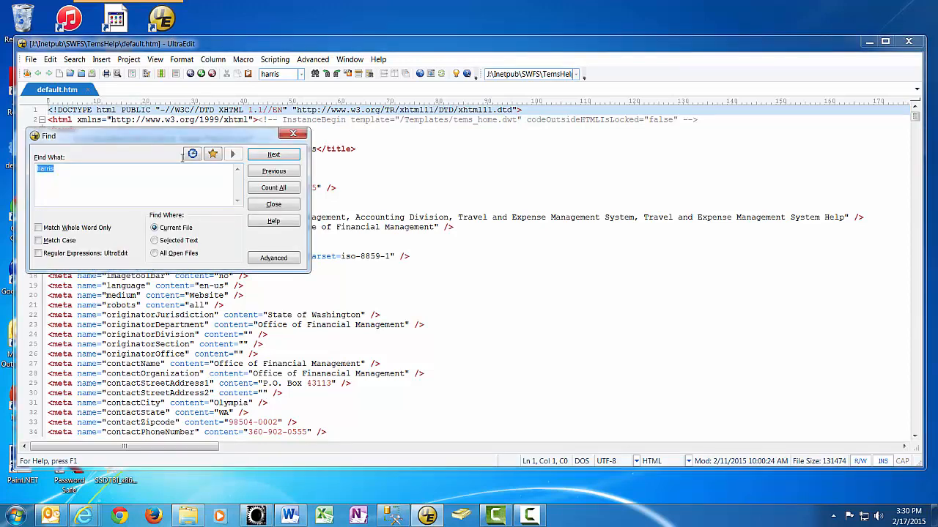
pyautogui.write('Gill')
pyautogui.click(275, 156)
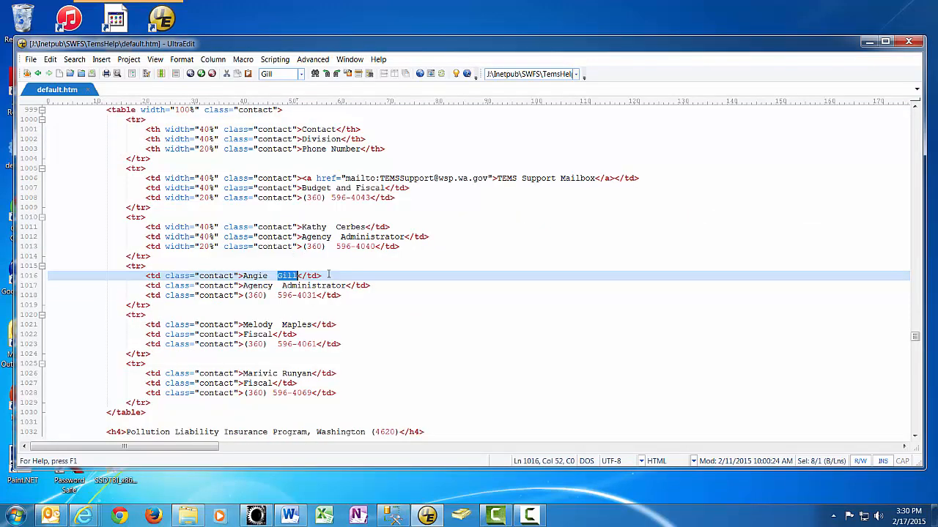
pyautogui.click(147, 267)
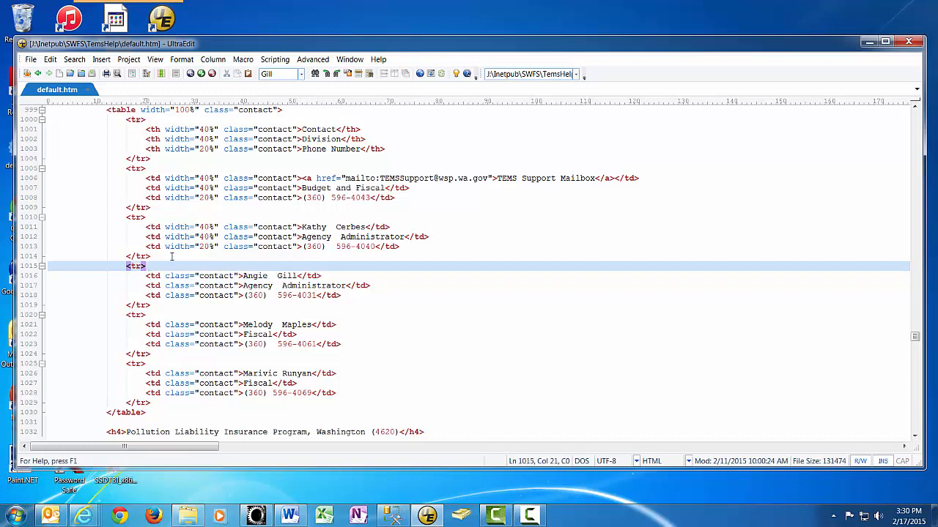
pyautogui.press('Home')
pyautogui.hotkey('shift', 'Down')
pyautogui.hotkey('shift', 'Down')
pyautogui.hotkey('shift', 'Down')
pyautogui.hotkey('shift', 'Down')
pyautogui.hotkey('shift', 'Down')
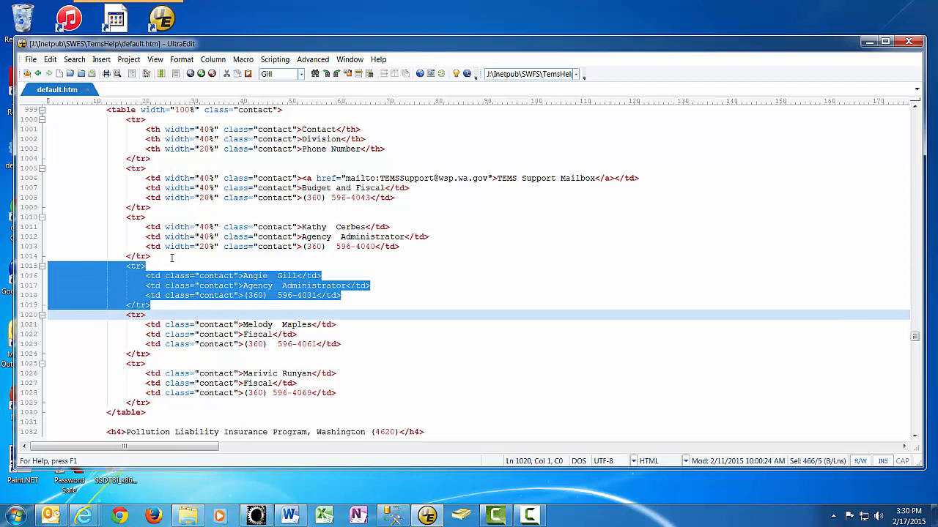
pyautogui.press('Delete')
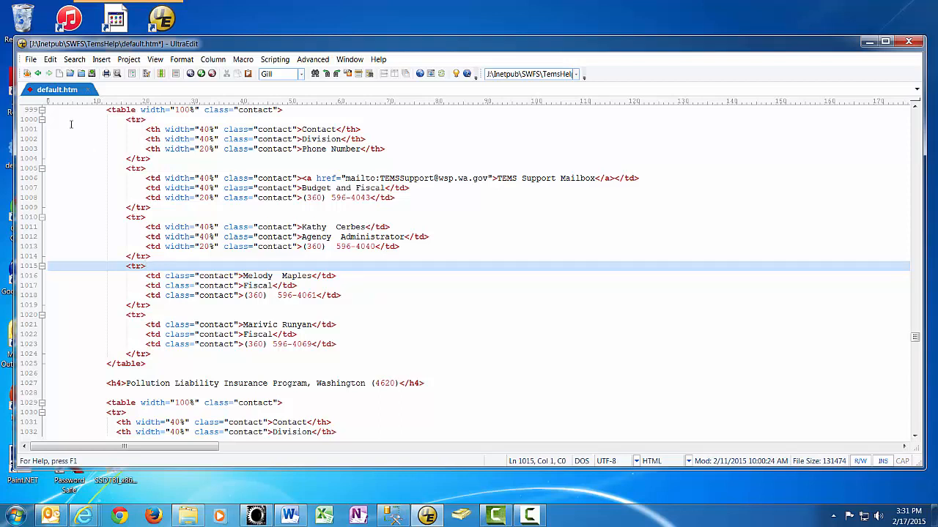
# - Save default.htm, reducing its size to 131008
pyautogui.click(91, 74)
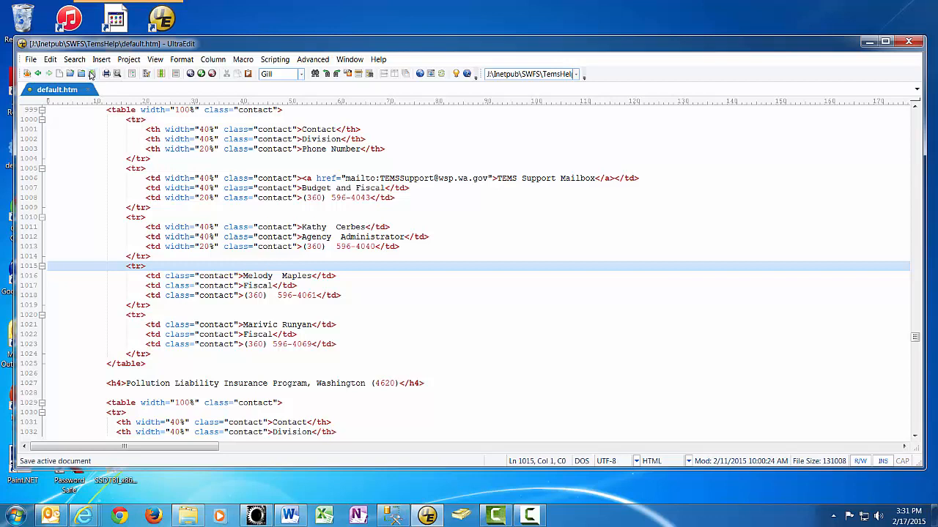